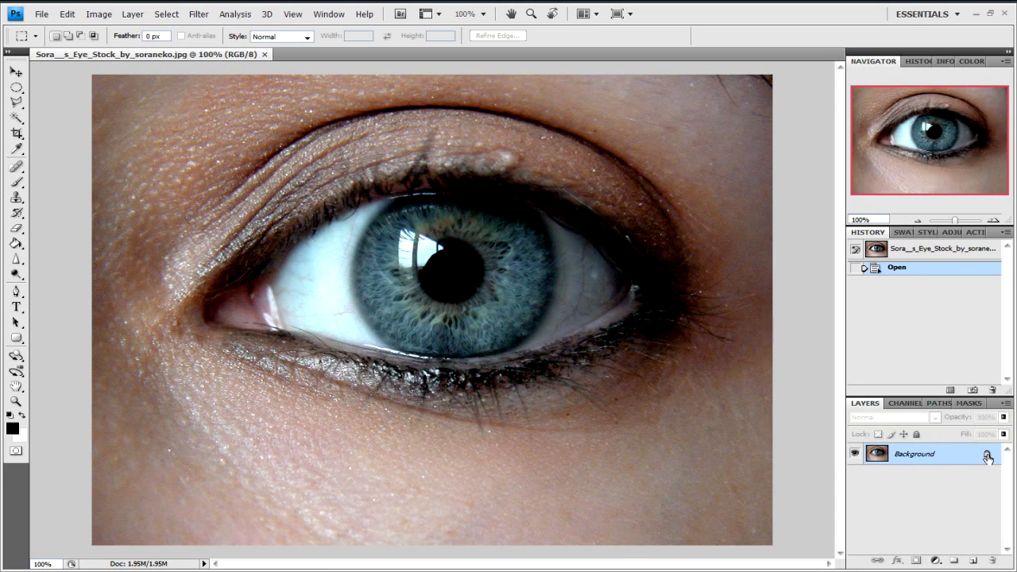
# Step: Convert the Background to Layer 0, duplicate it as Layer 0 copy, and desaturate the copy
pyautogui.doubleClick(988, 457)
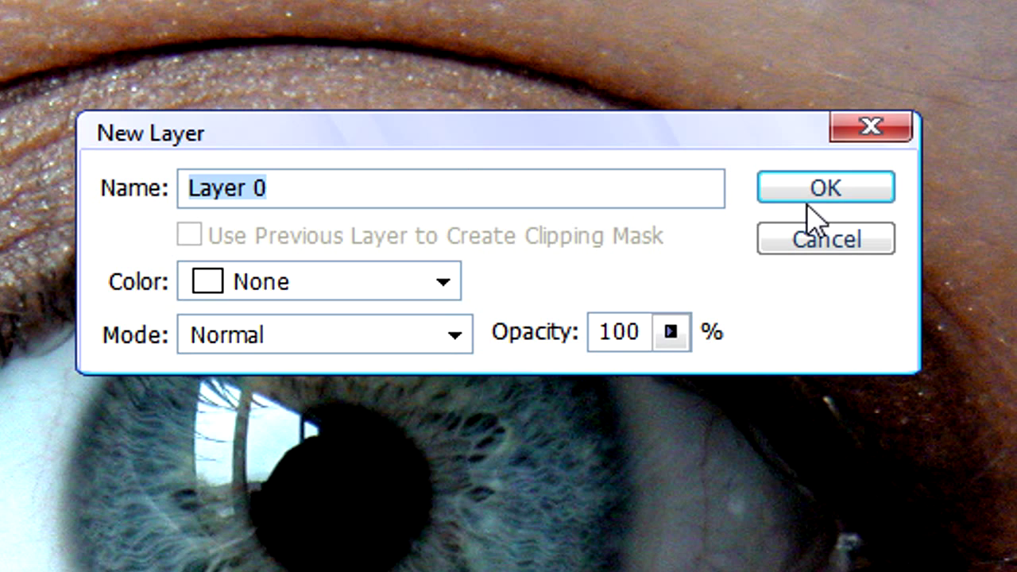
pyautogui.click(809, 203)
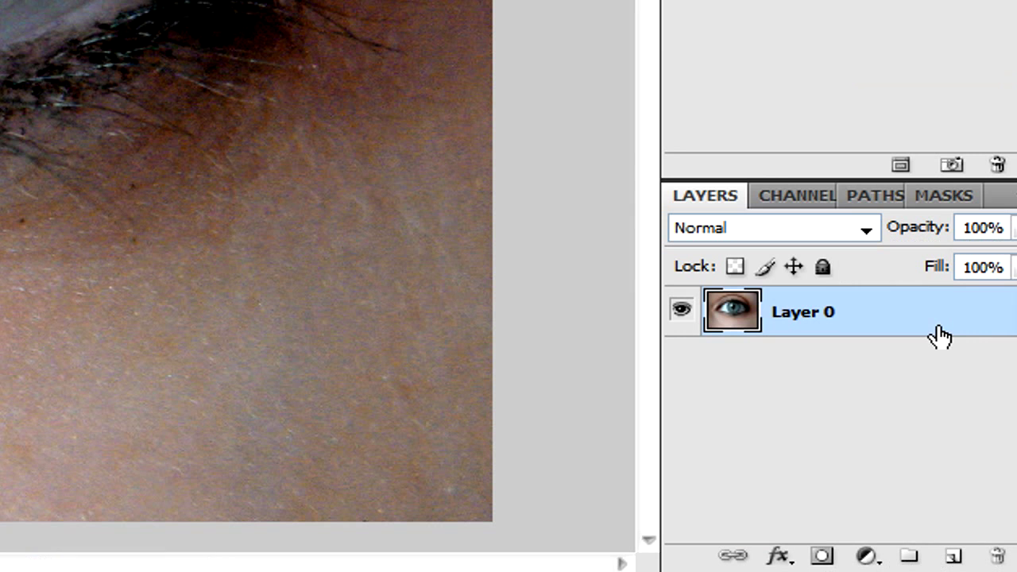
pyautogui.moveTo(964, 463); pyautogui.dragTo(951, 556)
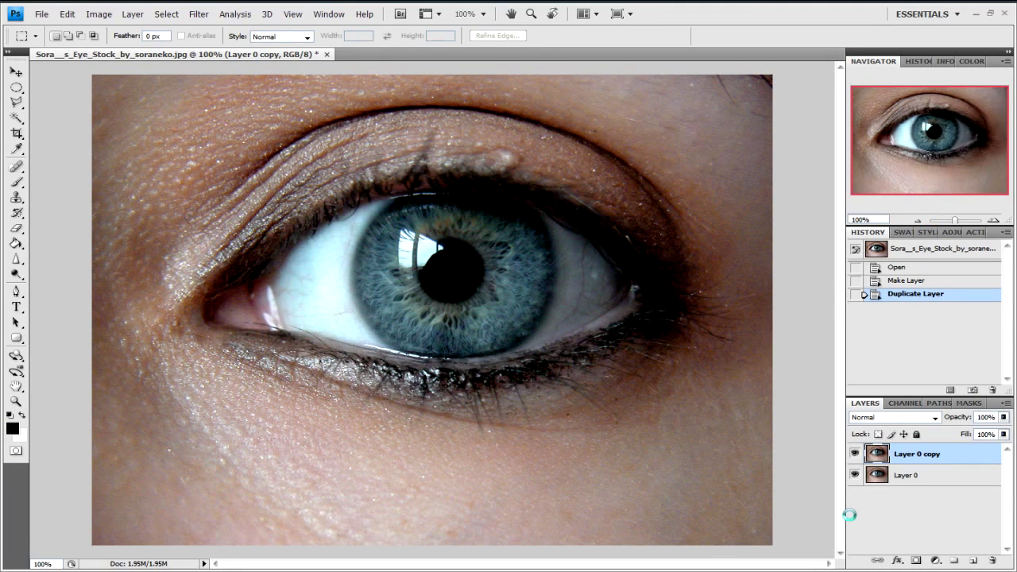
pyautogui.hotkey('ctrl', 'shift', 'u')
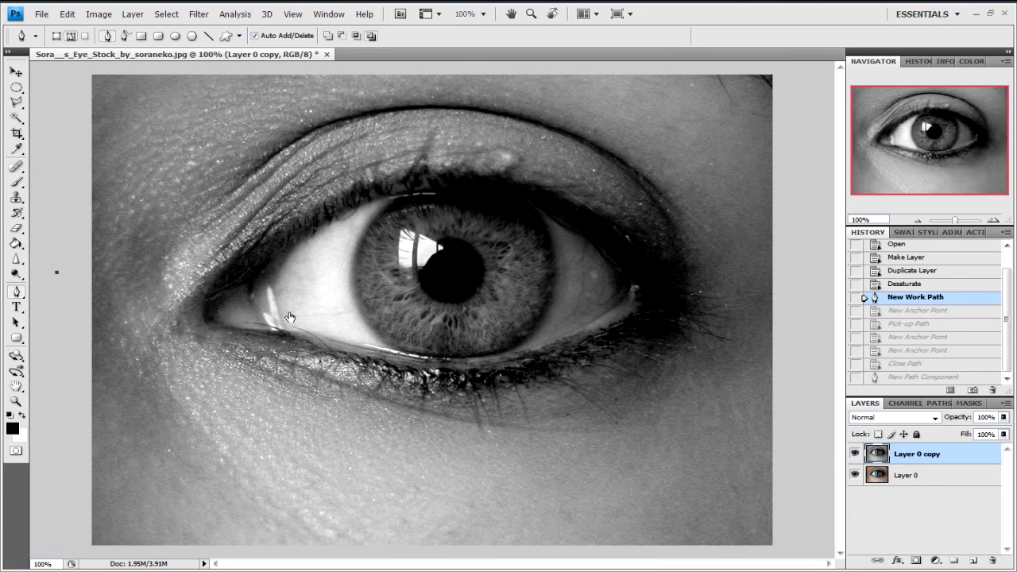
# Step: Return to the Desaturate history state and start a Pen path along the iris's top and left edge
pyautogui.click(874, 285)
pyautogui.click(414, 196)
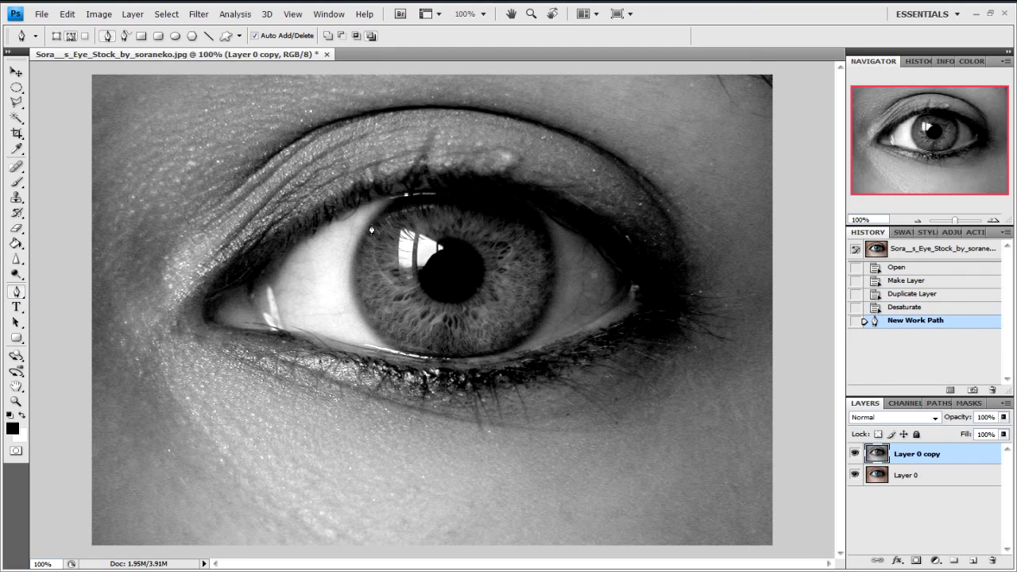
pyautogui.click(372, 224)
pyautogui.click(354, 261)
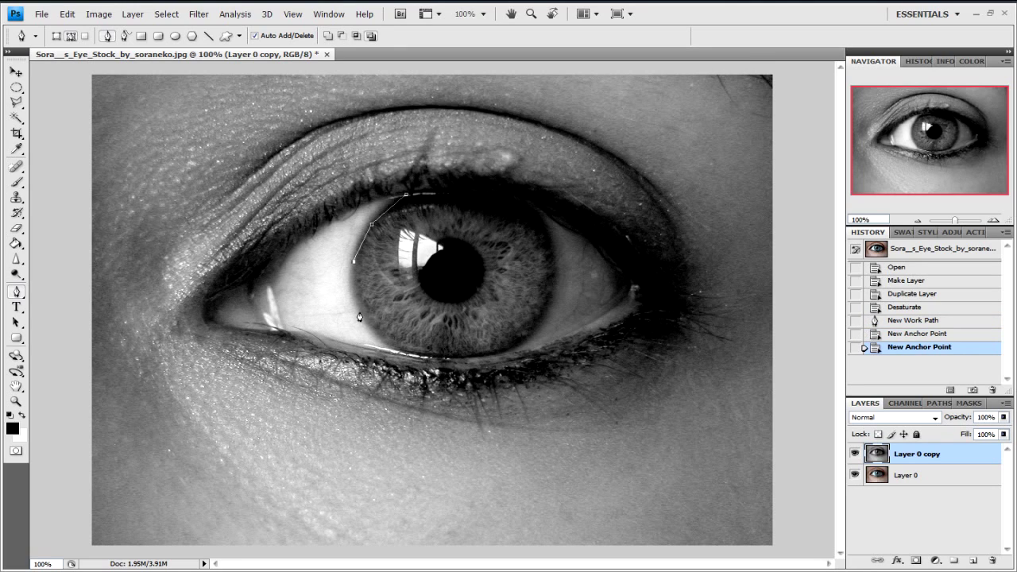
pyautogui.click(360, 313)
pyautogui.click(391, 340)
# Step: Continue the path around the iris's lower and right edges, close it, and bring up Make Selection
pyautogui.click(420, 350)
pyautogui.click(456, 358)
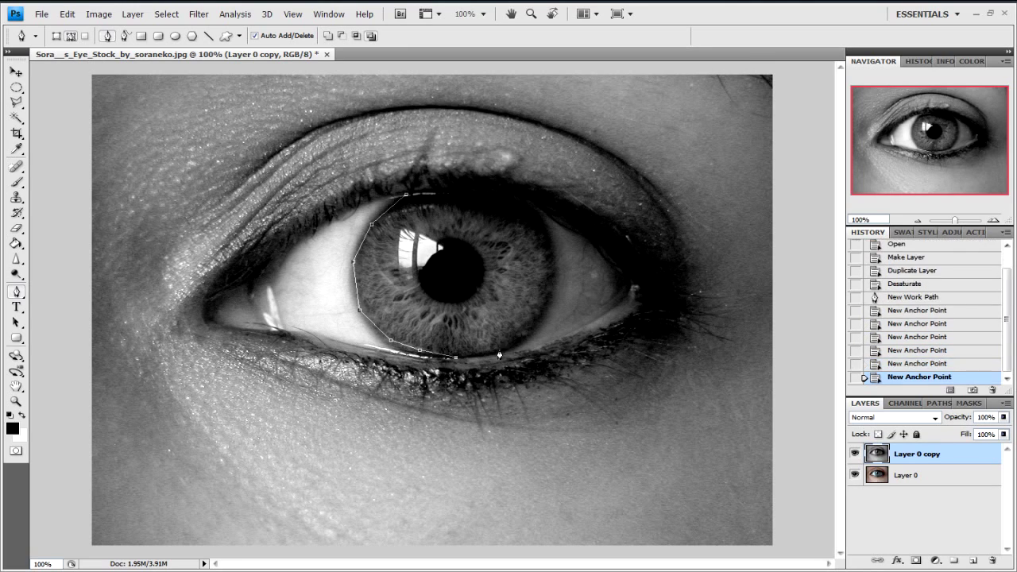
pyautogui.click(506, 350)
pyautogui.click(538, 326)
pyautogui.click(554, 287)
pyautogui.click(555, 257)
pyautogui.moveTo(406, 194); pyautogui.dragTo(394, 213)
pyautogui.click(390, 213)
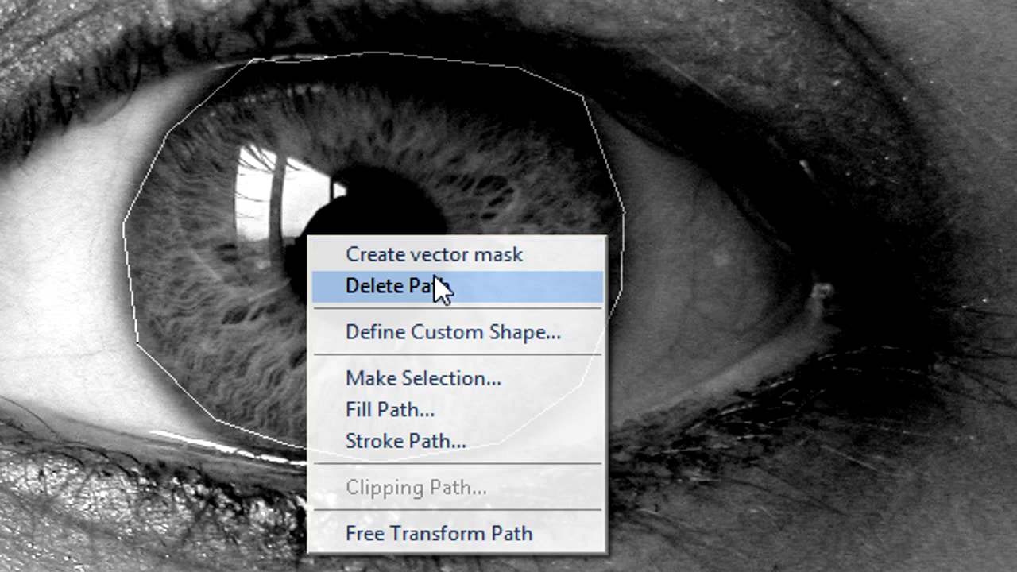
pyautogui.click(475, 378)
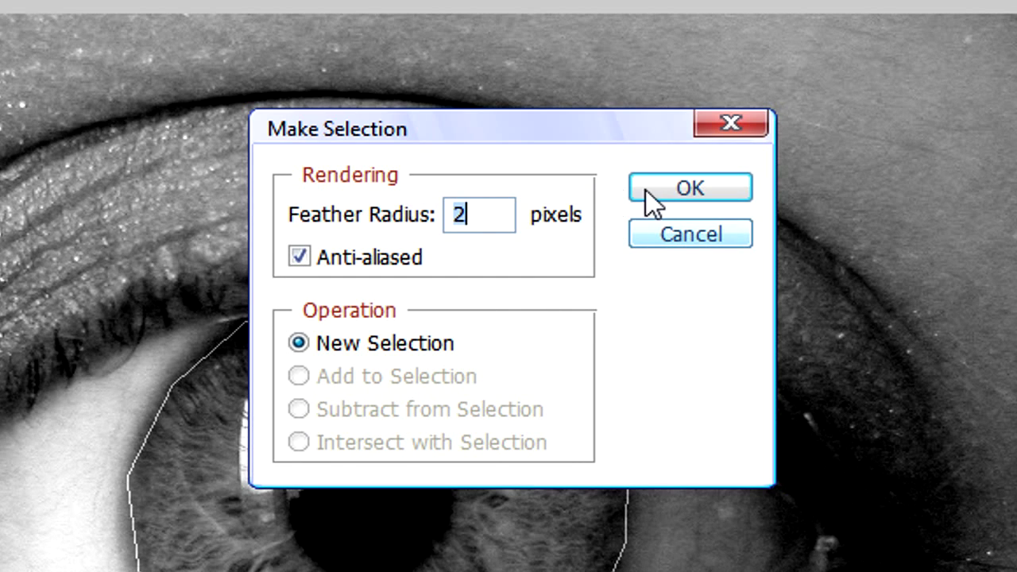
# Step: Accept the 2-pixel feathered iris selection and add an empty Layer 1 above Layer 0 copy
pyautogui.click(652, 191)
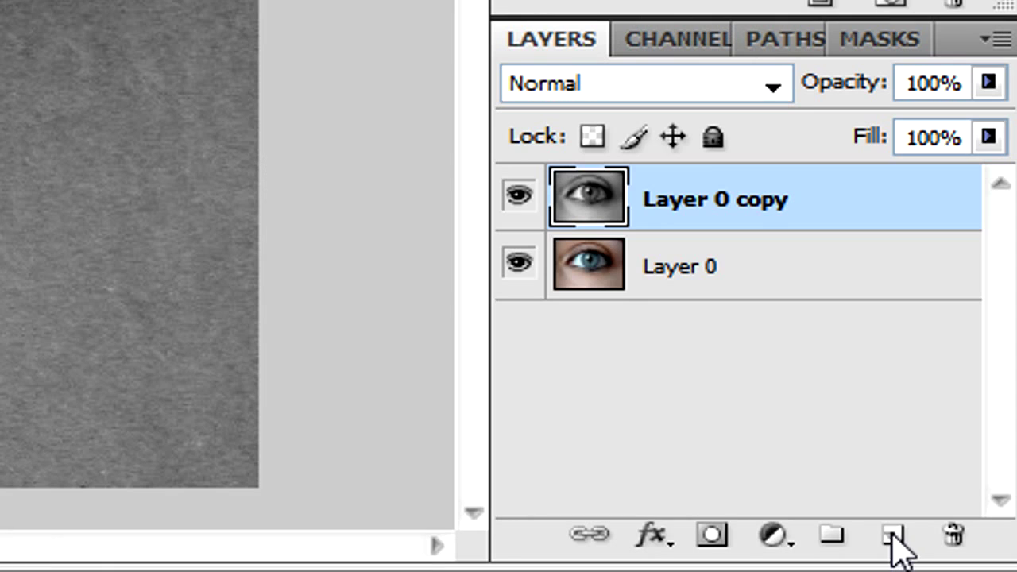
pyautogui.click(892, 535)
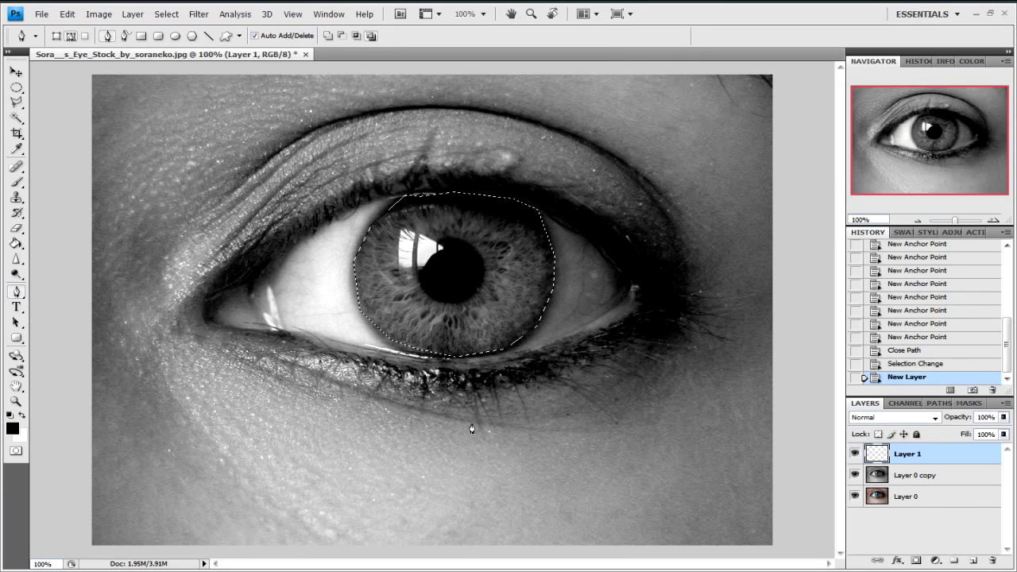
# Step: Set the foreground colour to cyan #00b4ff, fill the iris selection on Layer 1, and deselect
pyautogui.click(23, 415)
pyautogui.click(14, 429)
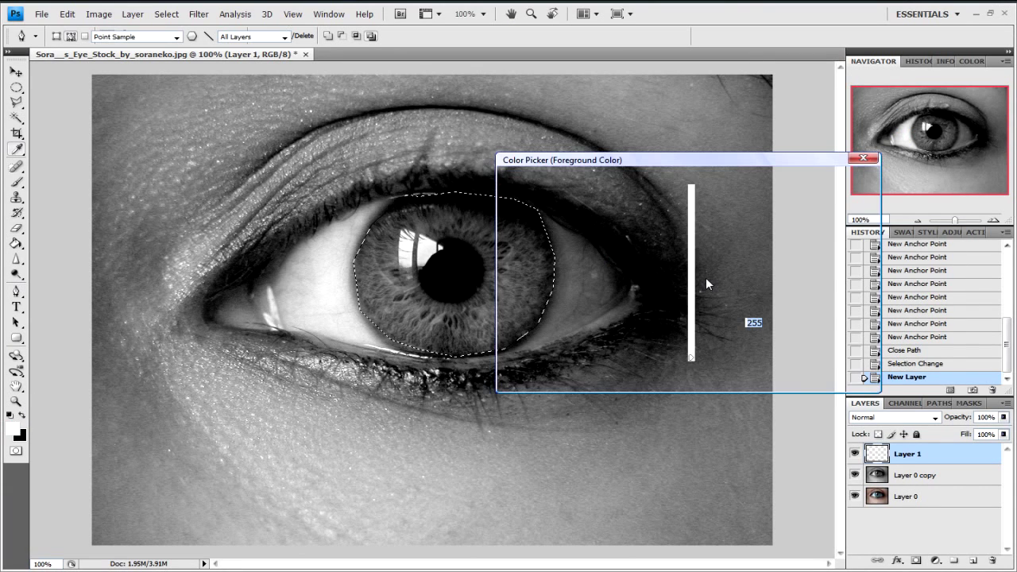
pyautogui.click(706, 264)
pyautogui.moveTo(683, 191); pyautogui.dragTo(843, 172)
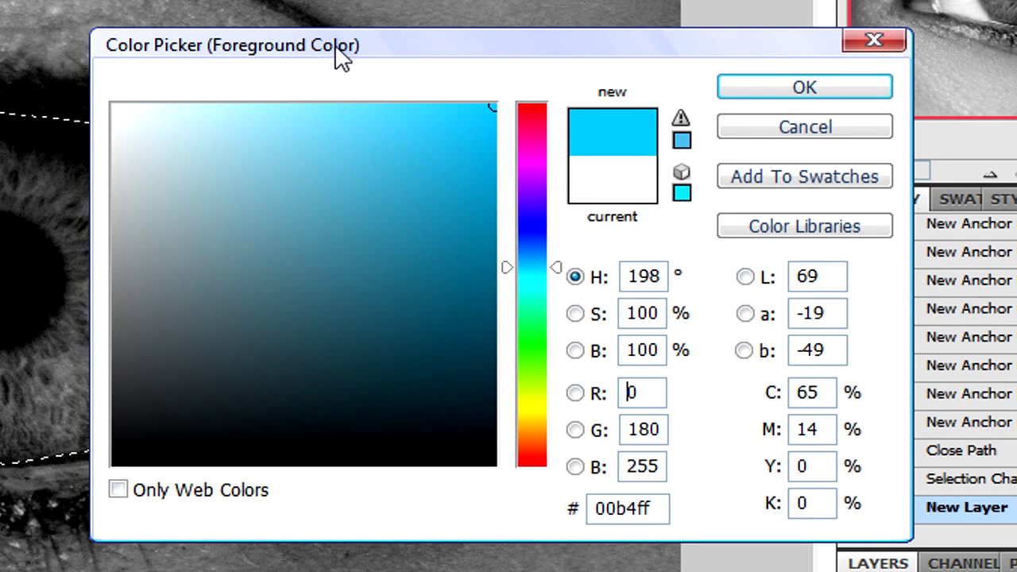
pyautogui.moveTo(336, 47); pyautogui.dragTo(306, 45)
pyautogui.moveTo(715, 41); pyautogui.dragTo(363, 72)
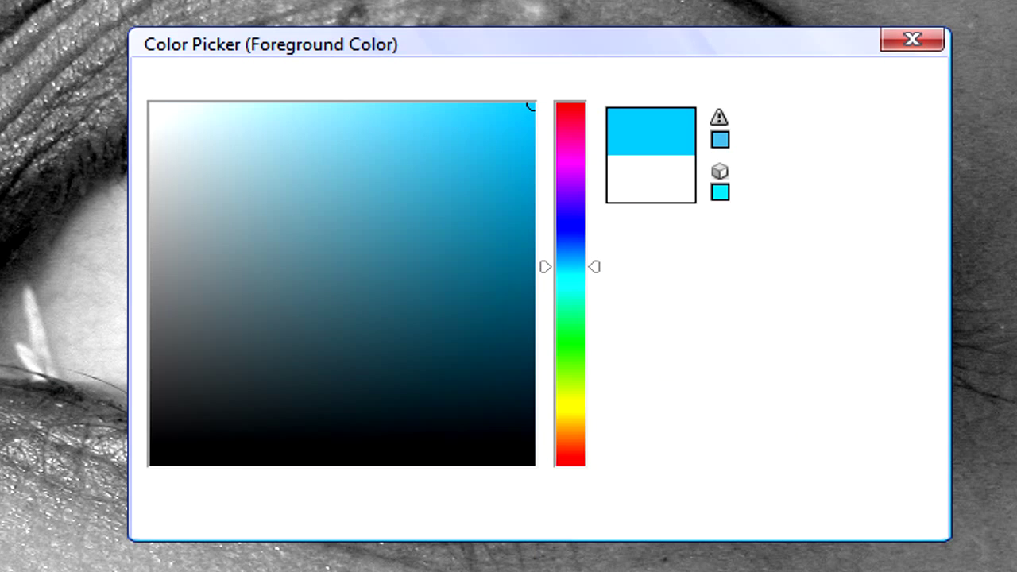
pyautogui.click(422, 113)
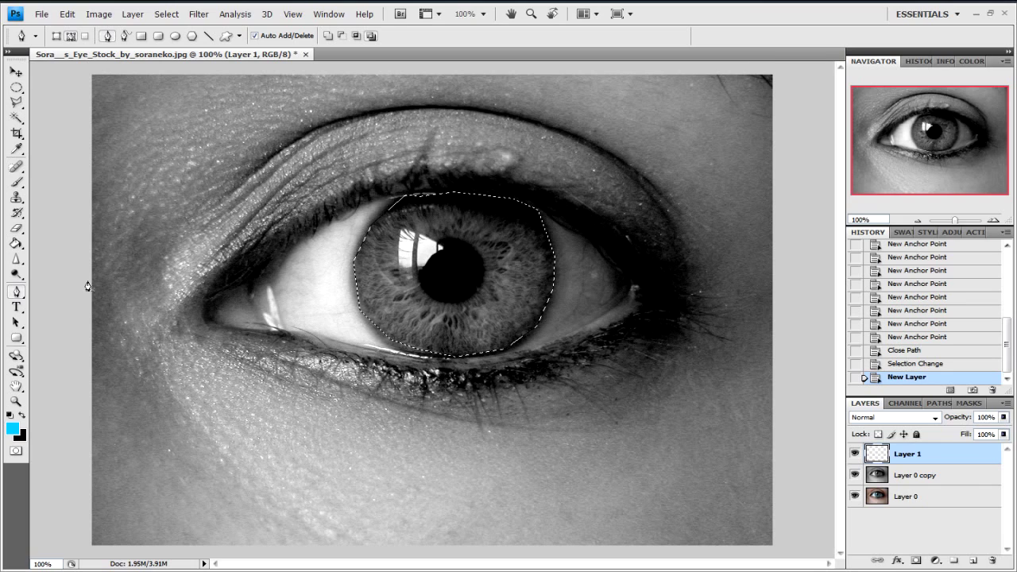
pyautogui.hotkey('alt', 'BackSpace')
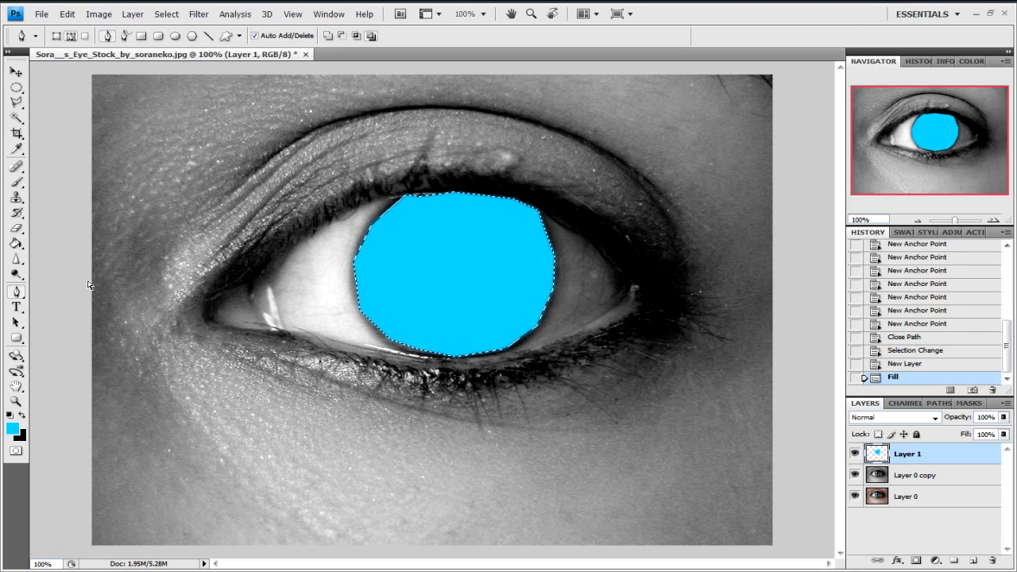
pyautogui.hotkey('ctrl', 'd')
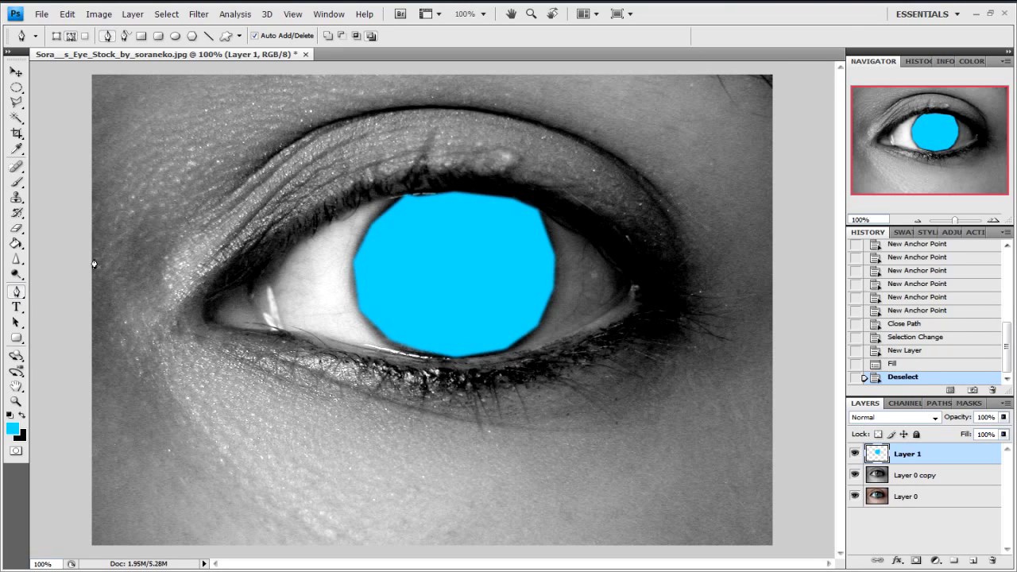
# Step: Apply Filter > Blur > Gaussian Blur to the cyan patch on Layer 1, raising the radius
pyautogui.click(199, 14)
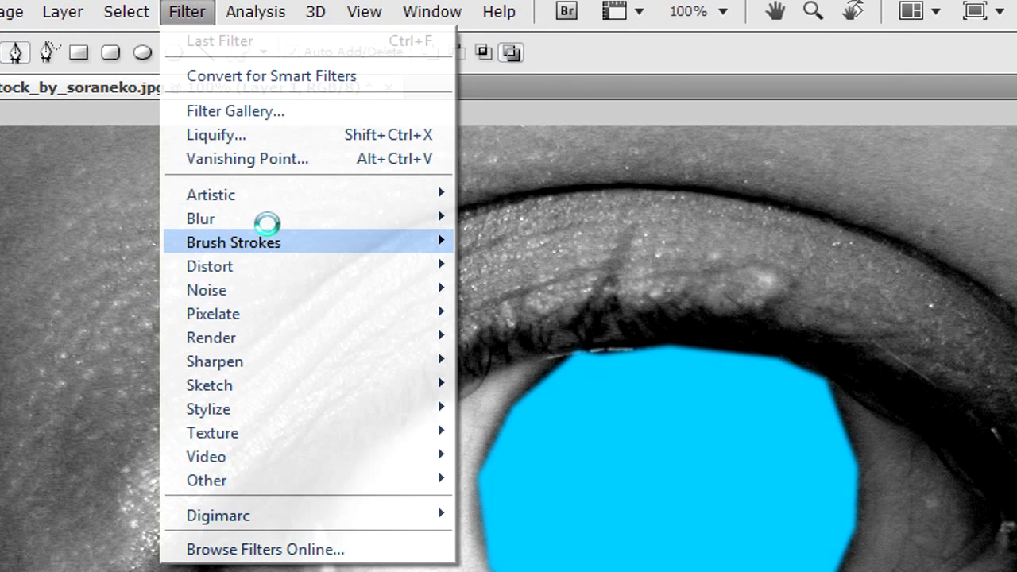
pyautogui.moveTo(267, 220)
pyautogui.click(566, 324)
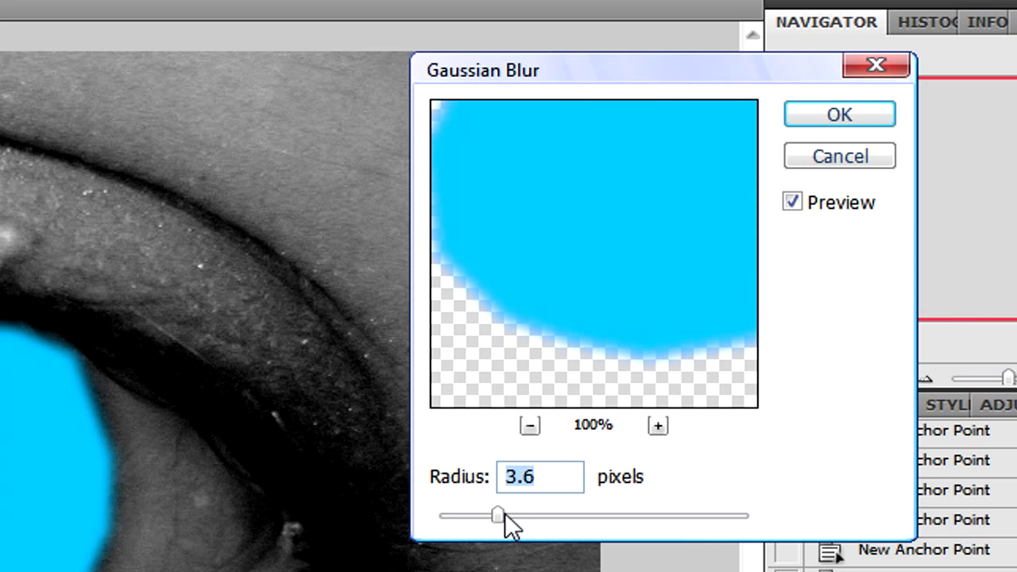
pyautogui.moveTo(505, 513)
pyautogui.mouseDown()
pyautogui.moveTo(602, 517)
pyautogui.moveTo(570, 518)
pyautogui.mouseUp()
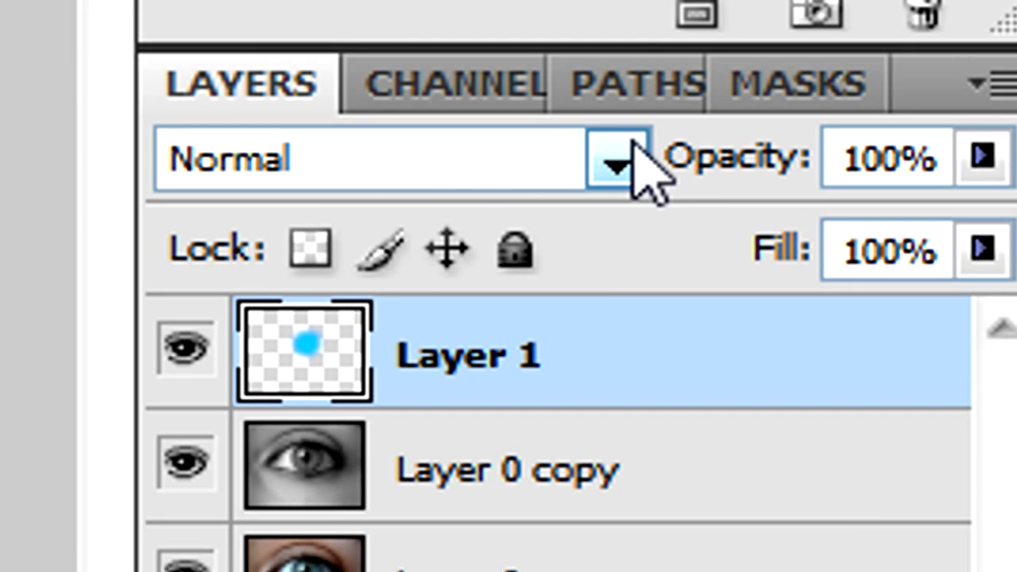
# Step: Switch Layer 1's blend mode to Overlay and bring up the eraser brush settings
pyautogui.click(628, 159)
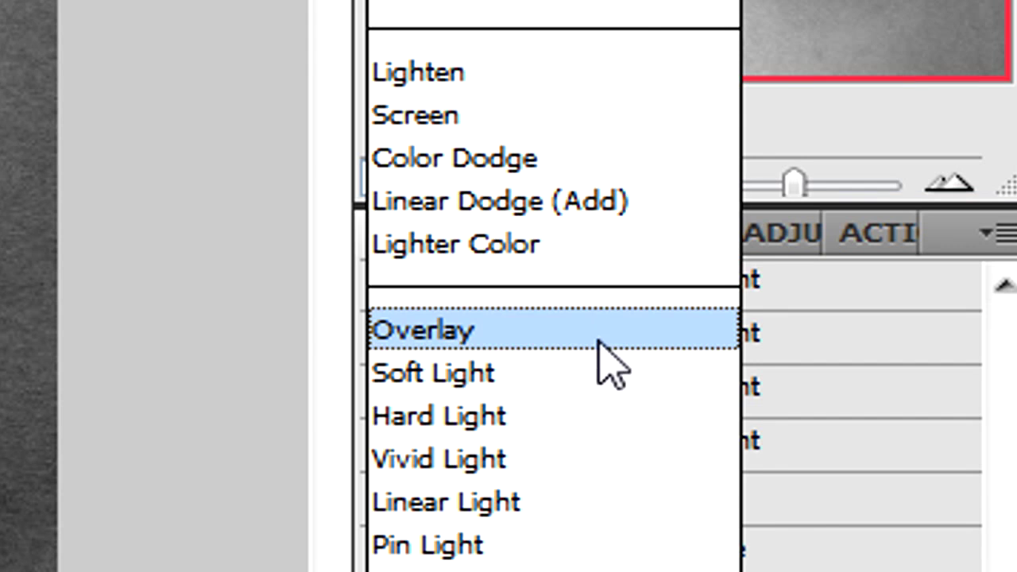
pyautogui.click(597, 340)
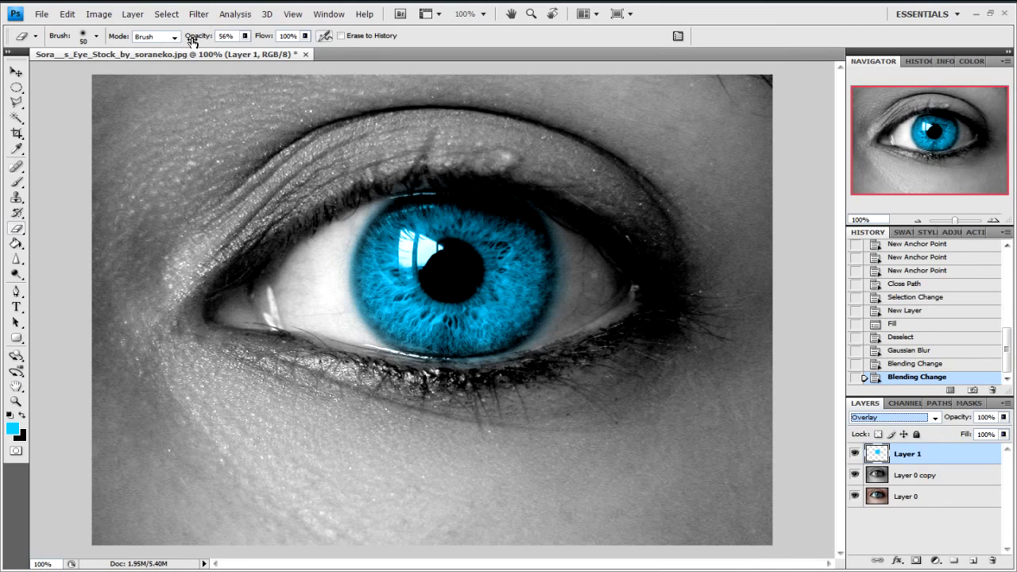
pyautogui.click(97, 36)
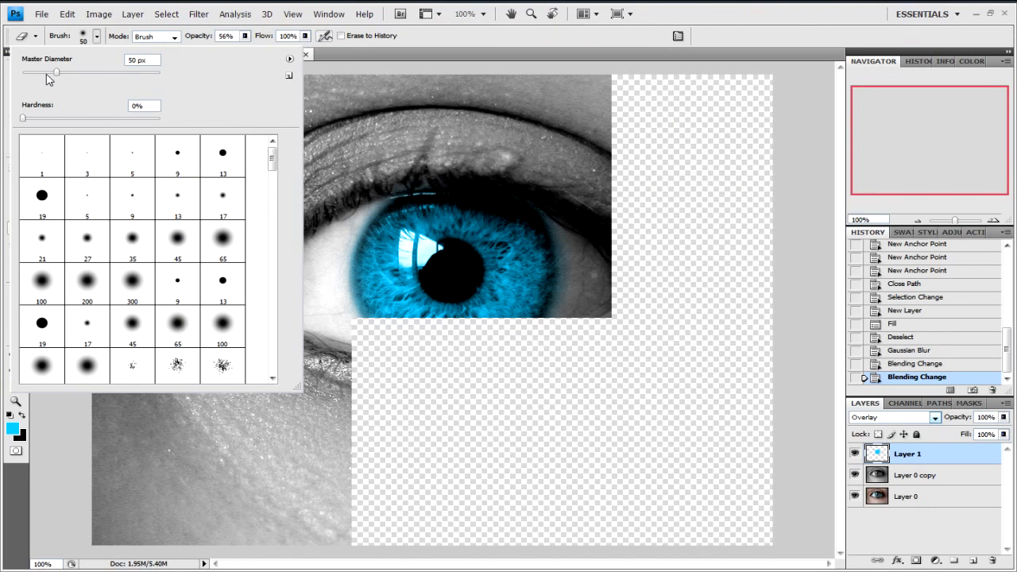
# Step: Shrink the eraser brush to 25 px and erase stray blue along the iris edge
pyautogui.moveTo(160, 310); pyautogui.dragTo(127, 310)
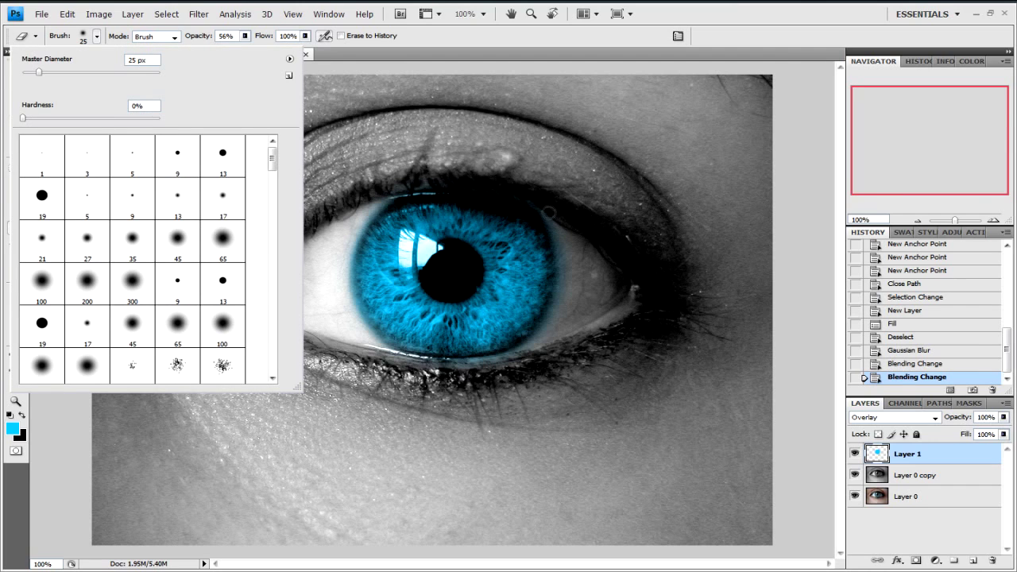
pyautogui.click(561, 252)
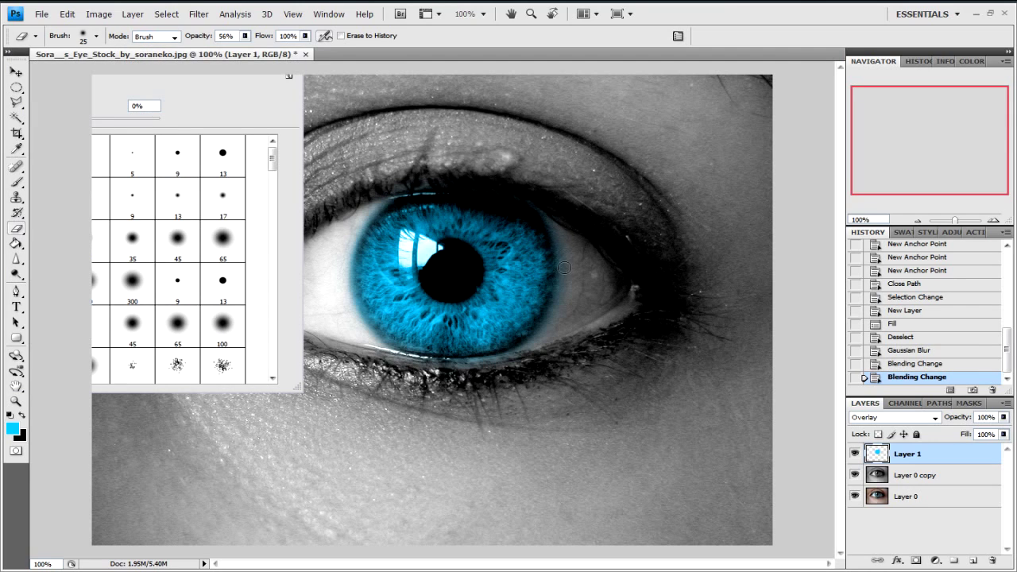
pyautogui.moveTo(565, 262); pyautogui.dragTo(559, 247)
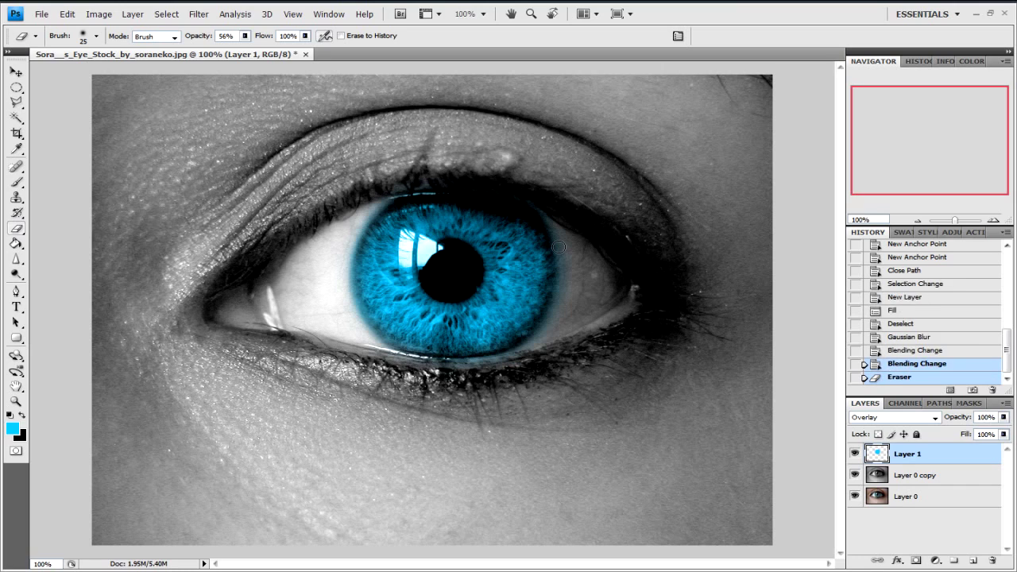
pyautogui.click(558, 247)
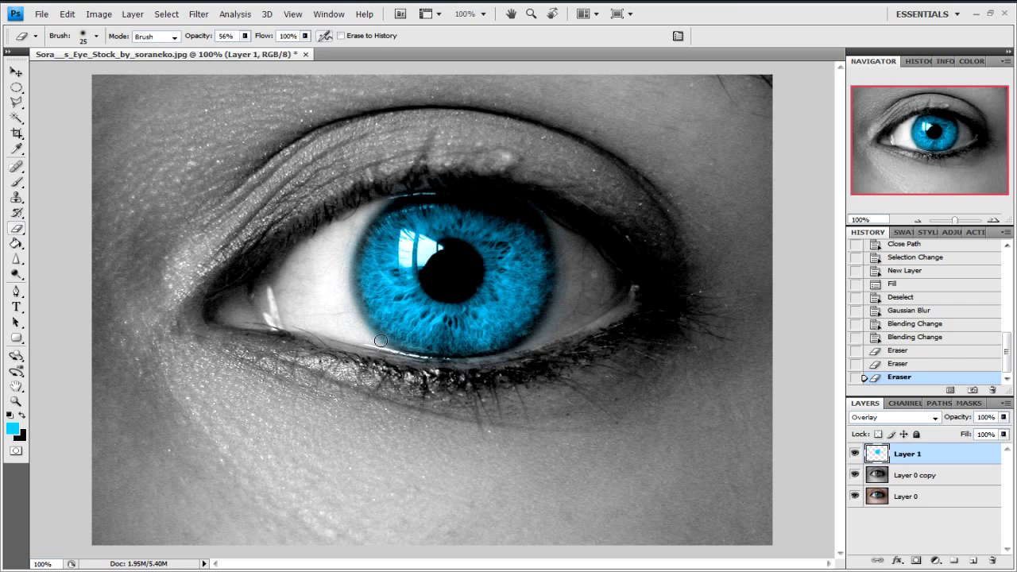
# Step: Erase the blue spill from the upper eyelid and the highlight beside the pupil
pyautogui.moveTo(367, 192); pyautogui.dragTo(513, 192)
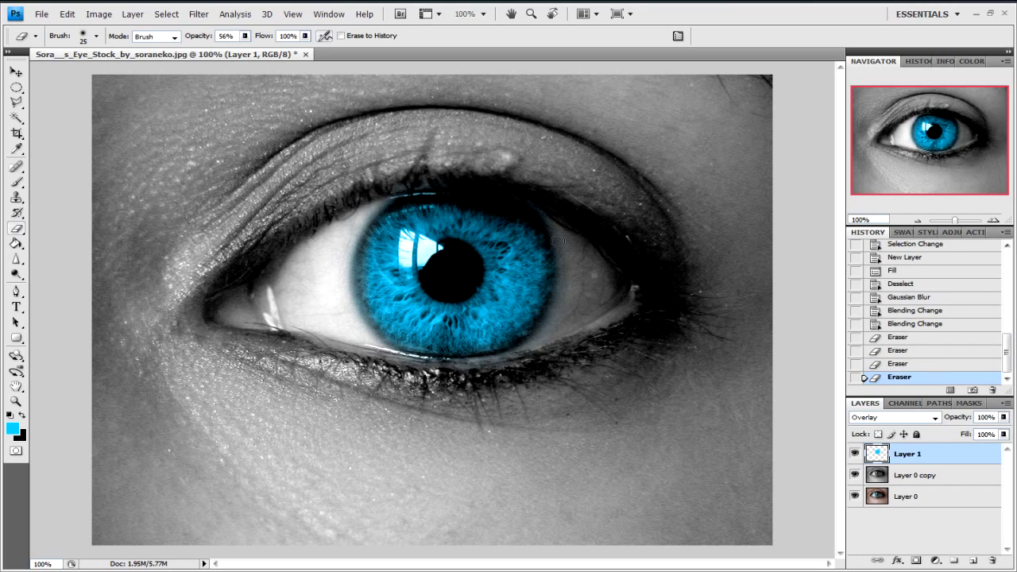
pyautogui.moveTo(414, 235); pyautogui.dragTo(437, 251)
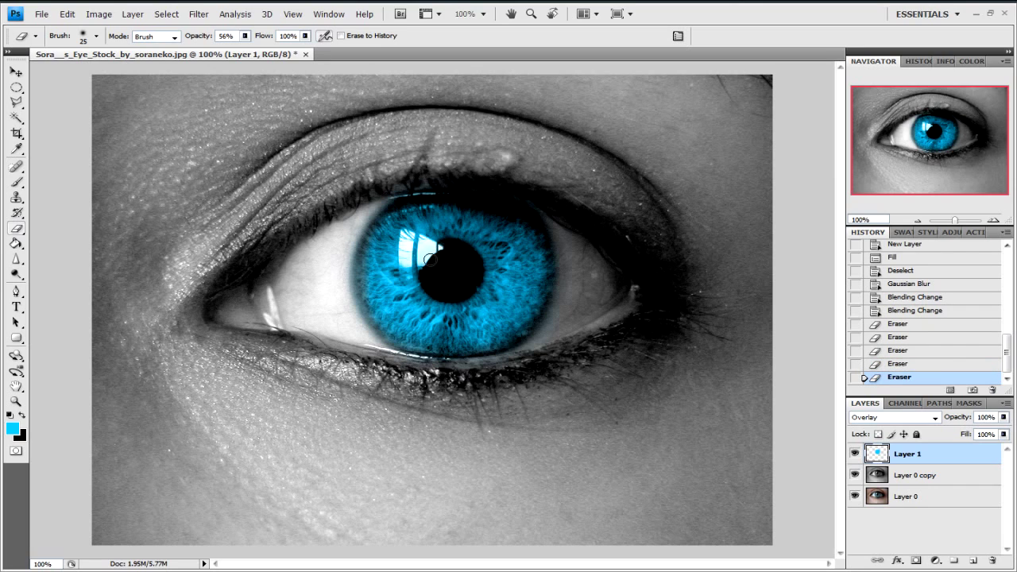
pyautogui.moveTo(429, 259); pyautogui.dragTo(439, 248)
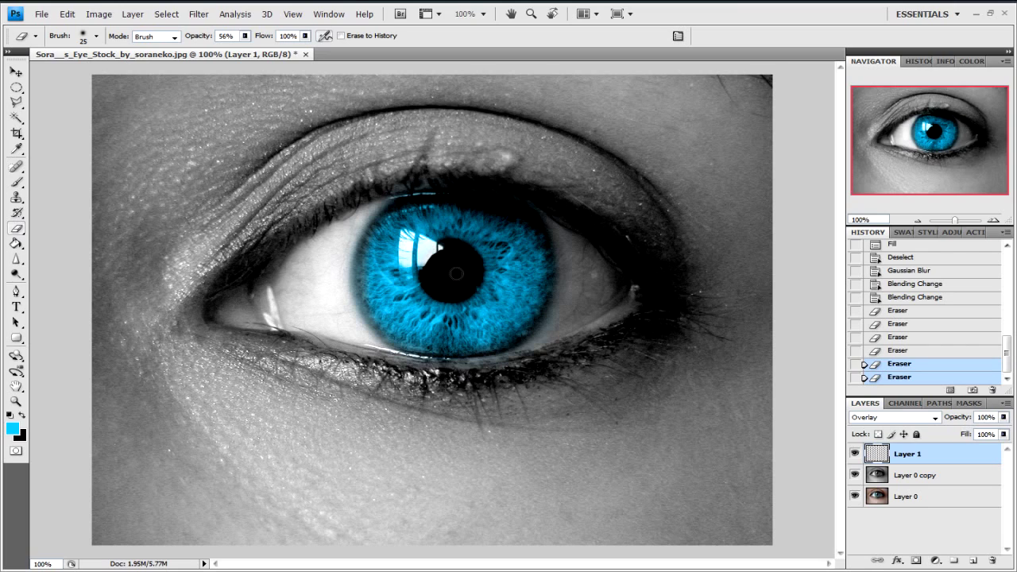
pyautogui.moveTo(425, 255)
pyautogui.mouseDown()
pyautogui.moveTo(449, 253)
pyautogui.moveTo(437, 275)
pyautogui.mouseUp()
pyautogui.scroll(-3, 313, 343)
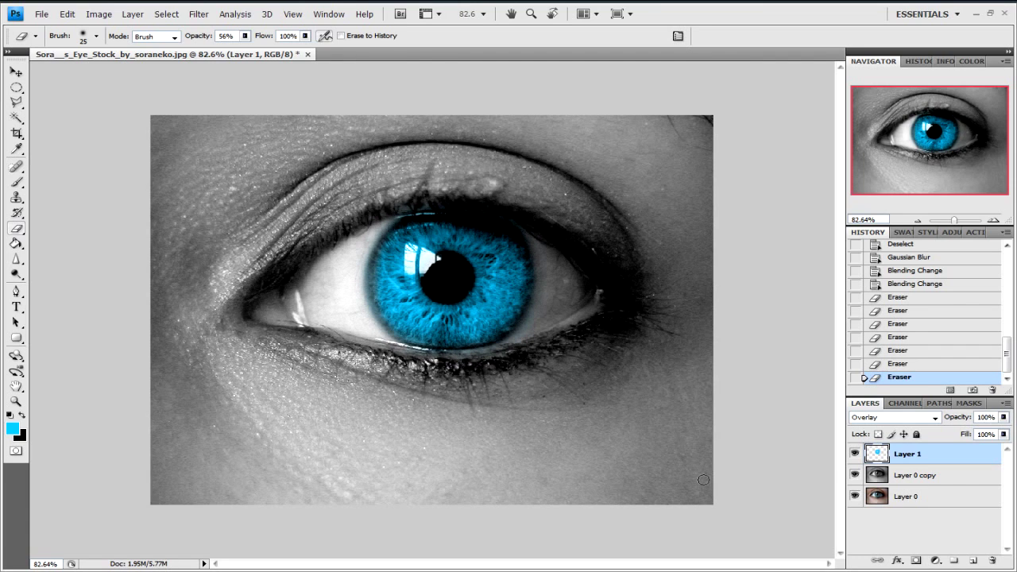
pyautogui.click(855, 475)
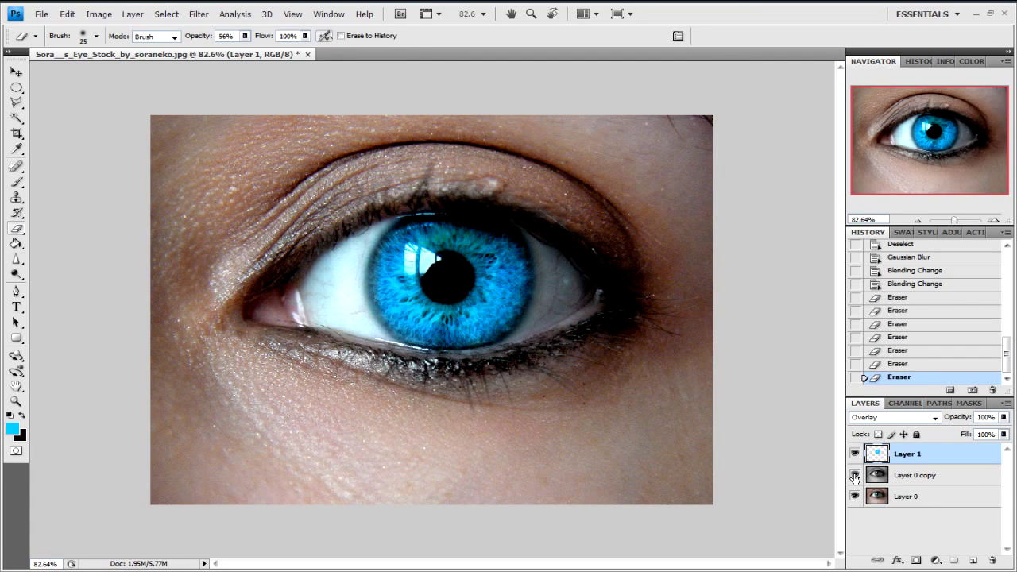
pyautogui.click(854, 475)
pyautogui.click(855, 475)
pyautogui.click(855, 475)
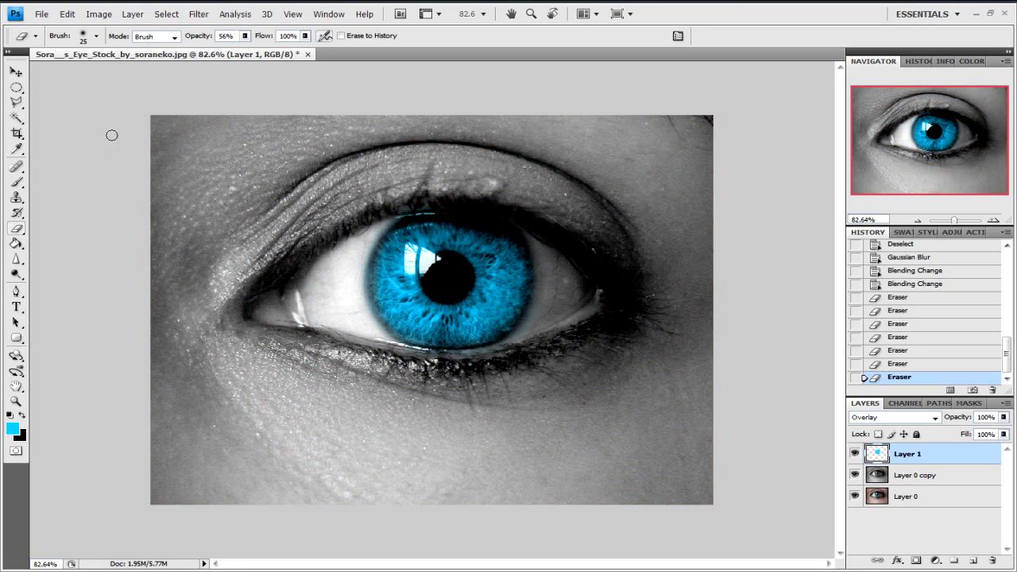
pyautogui.click(15, 89)
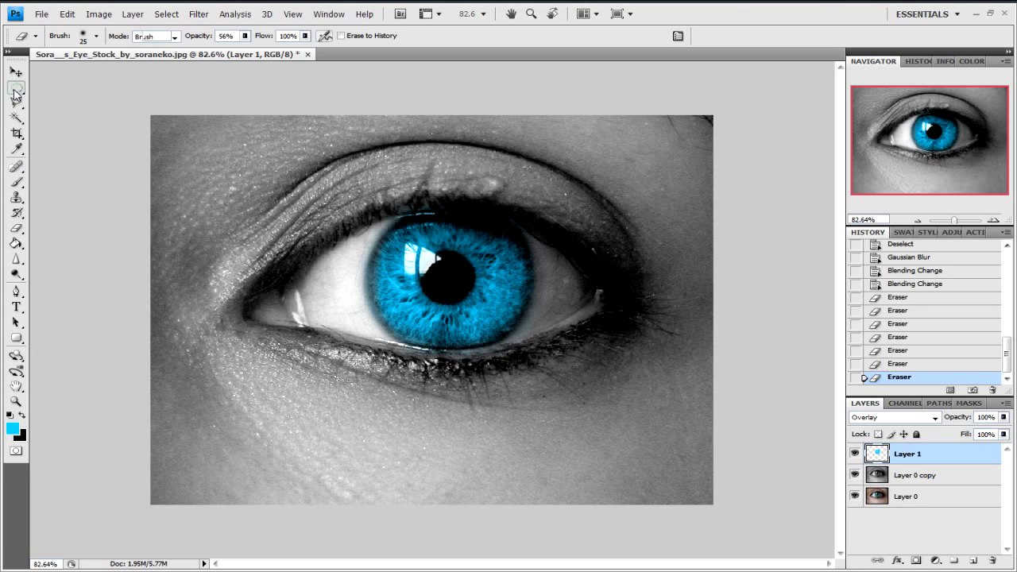
# Step: With the Pen tool, anchor a path across the iris top and down its left edge
pyautogui.click(16, 291)
pyautogui.click(382, 238)
pyautogui.moveTo(407, 213); pyautogui.dragTo(433, 213)
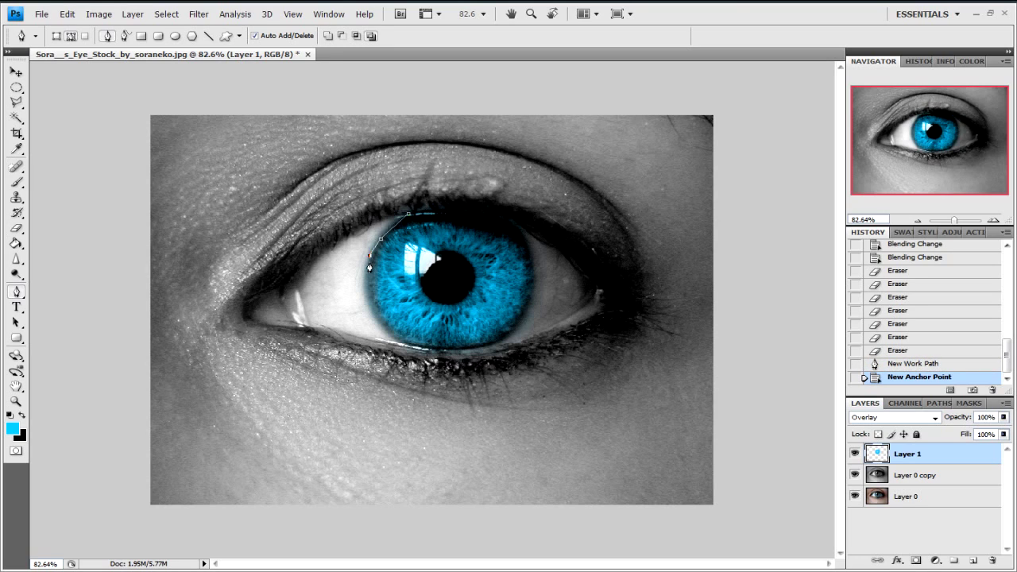
pyautogui.click(368, 274)
pyautogui.click(369, 291)
pyautogui.click(377, 316)
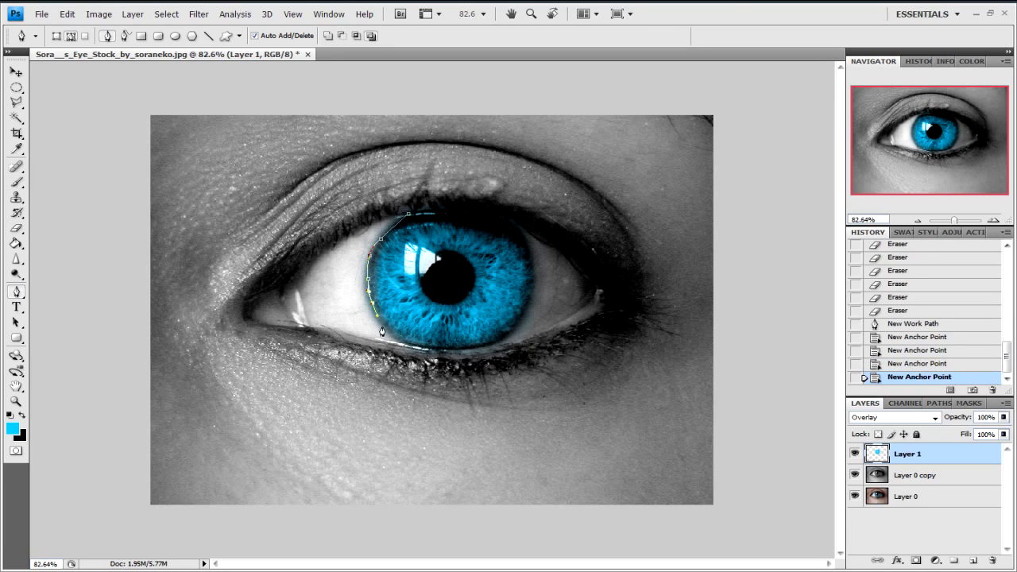
pyautogui.click(384, 326)
pyautogui.click(400, 337)
# Step: Continue anchors along the iris's lower and right edges and close the path at the start
pyautogui.click(417, 343)
pyautogui.click(435, 348)
pyautogui.click(453, 350)
pyautogui.click(474, 347)
pyautogui.click(493, 343)
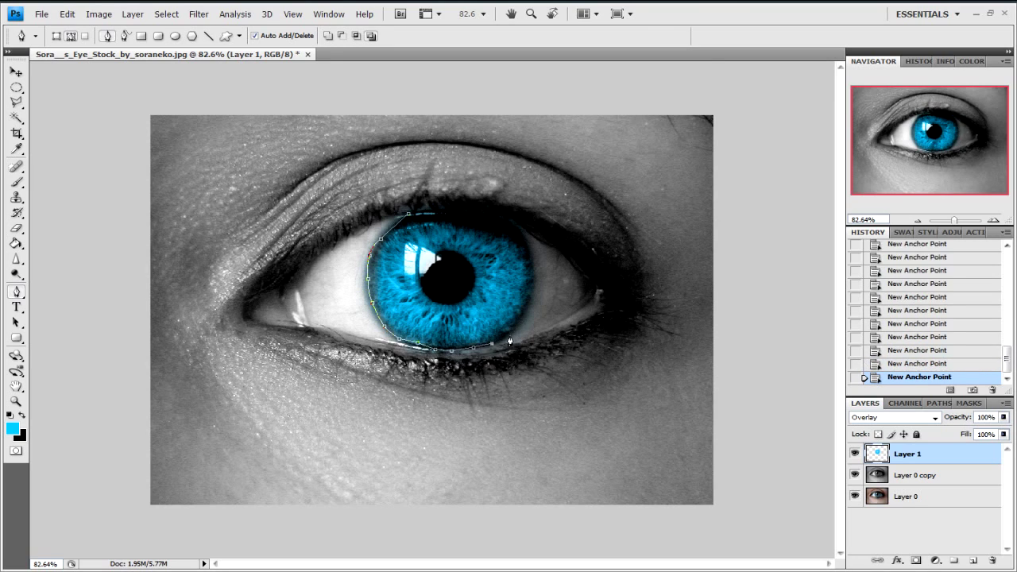
pyautogui.click(514, 330)
pyautogui.click(527, 313)
pyautogui.click(533, 291)
pyautogui.click(532, 269)
pyautogui.click(520, 239)
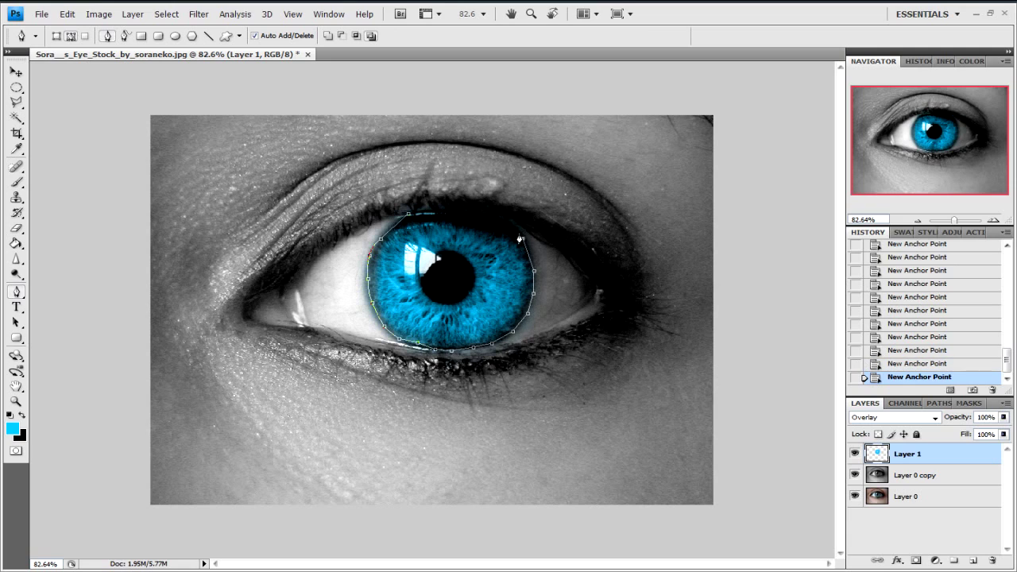
pyautogui.click(409, 215)
# Step: Convert the iris path to a 2 px feathered selection and invert it with Shift+Ctrl+I
pyautogui.rightClick(410, 216)
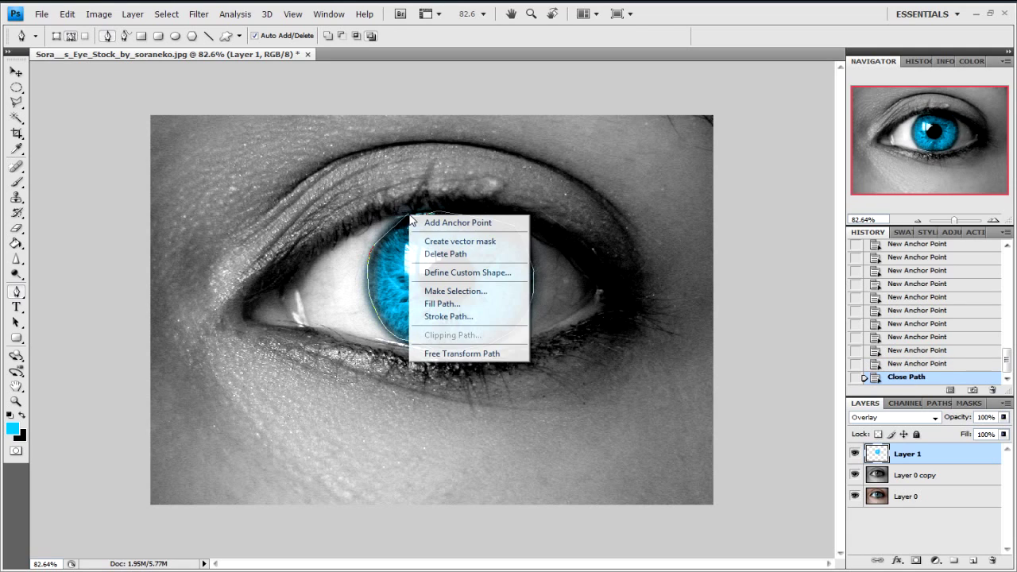
pyautogui.click(461, 290)
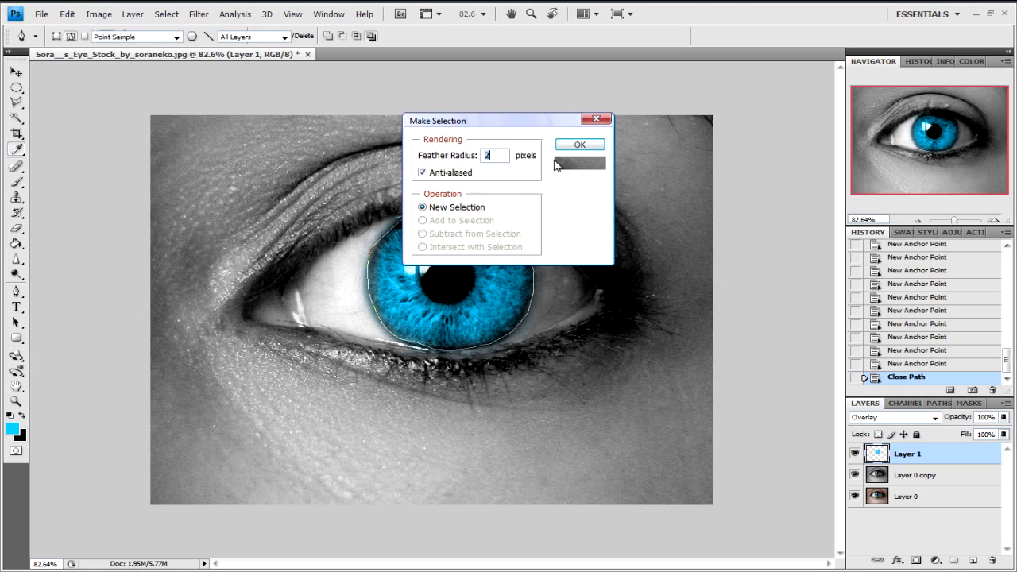
pyautogui.click(579, 145)
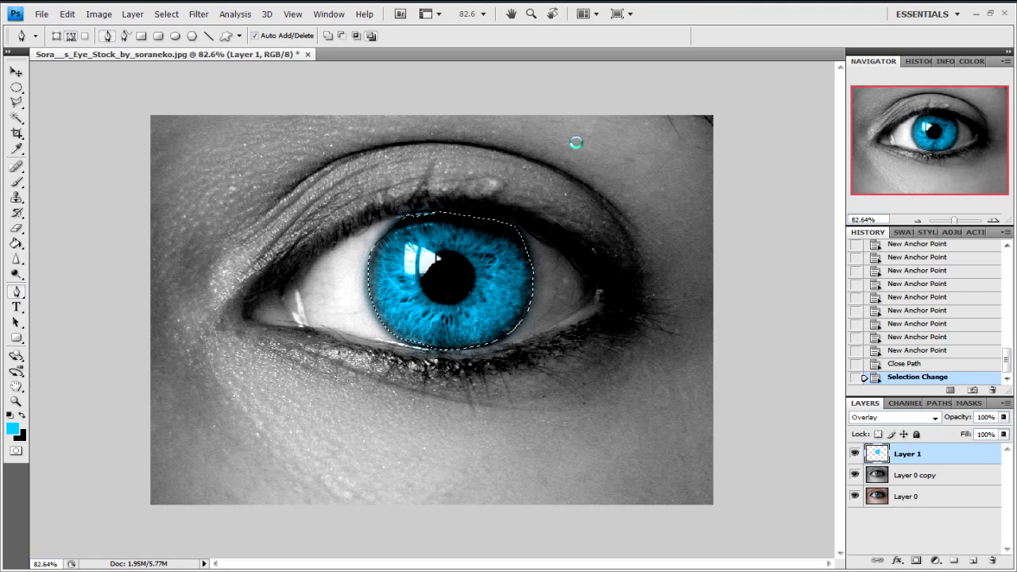
pyautogui.hotkey('ctrl', 'shift', 'i')
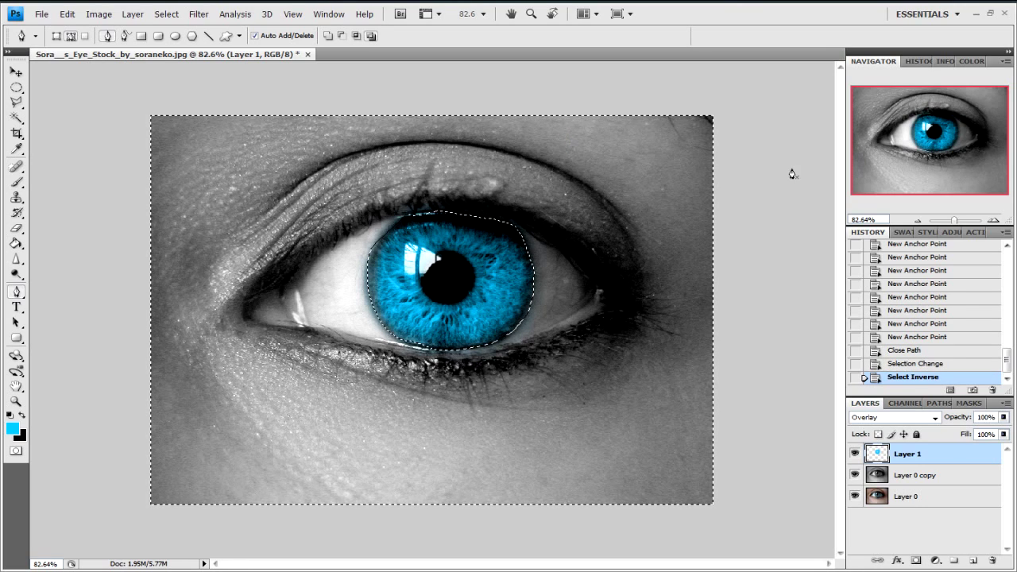
# Step: Delete Layer 0 copy's grey pixels outside the iris and deselect
pyautogui.click(959, 480)
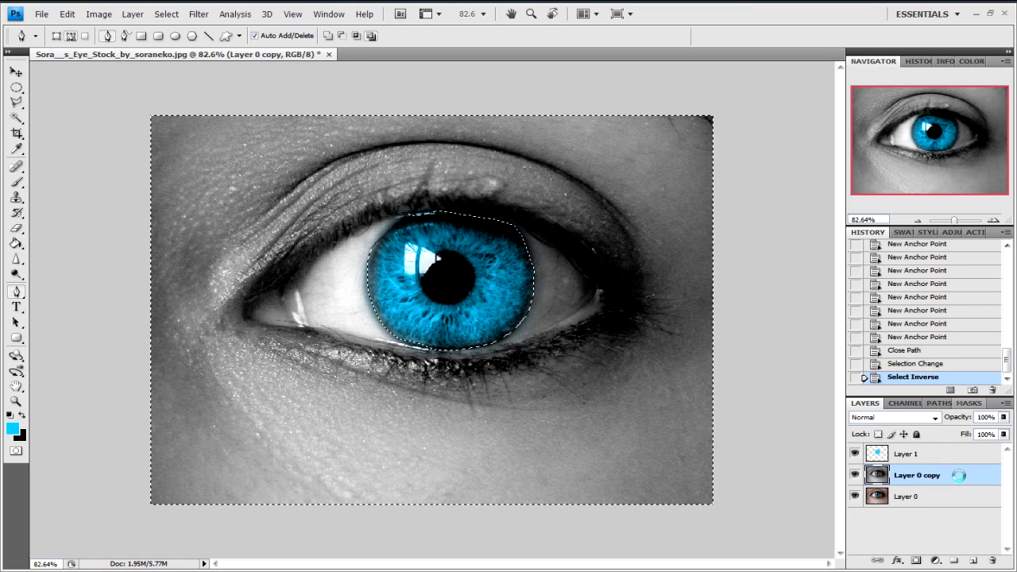
pyautogui.press('Delete')
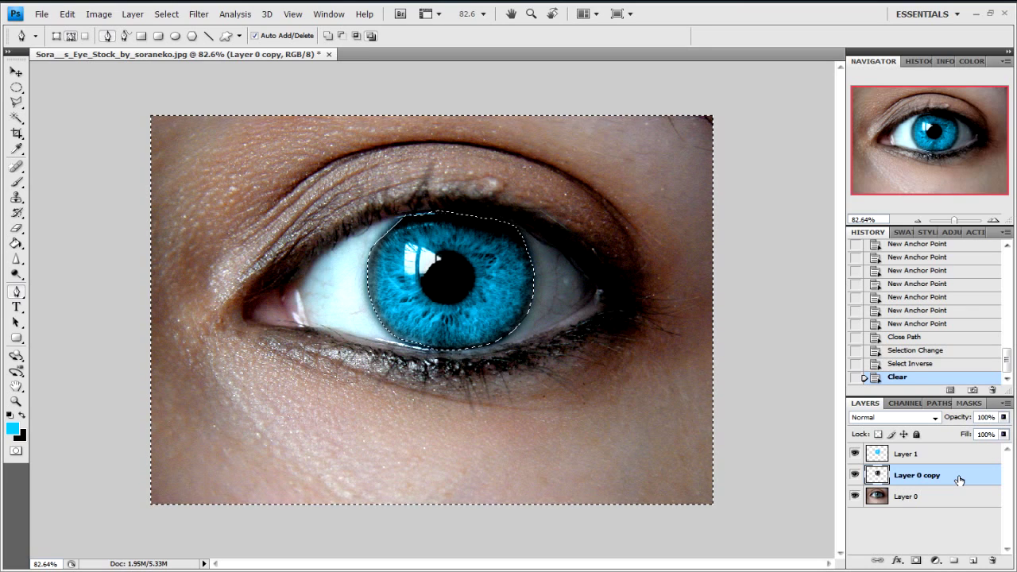
pyautogui.hotkey('ctrl', 'd')
# Step: Erase leftover blue on Layer 1 and leftover grey on Layer 0 copy near the iris edge
pyautogui.click(16, 228)
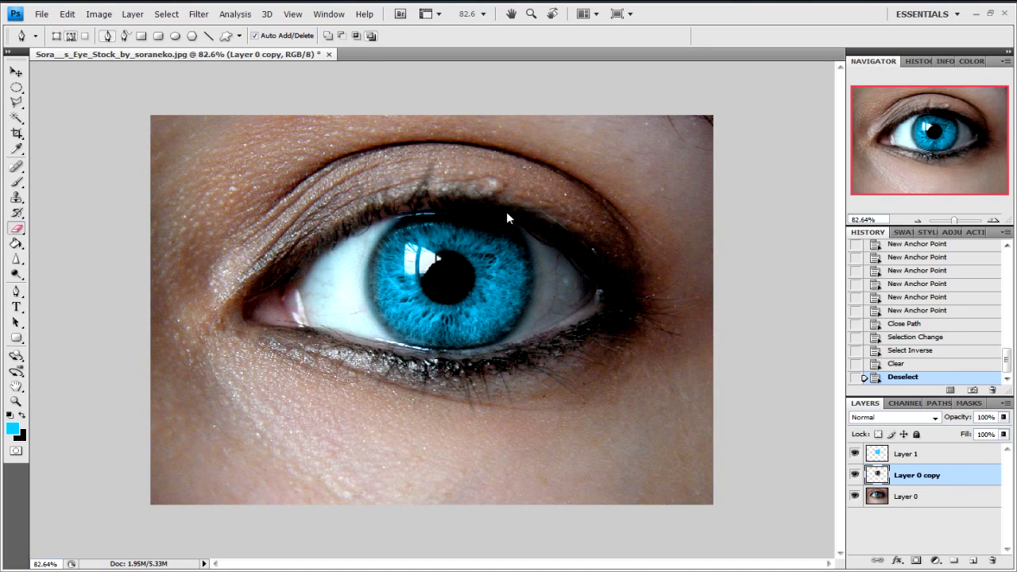
pyautogui.click(428, 208)
pyautogui.hotkey('alt', ']')
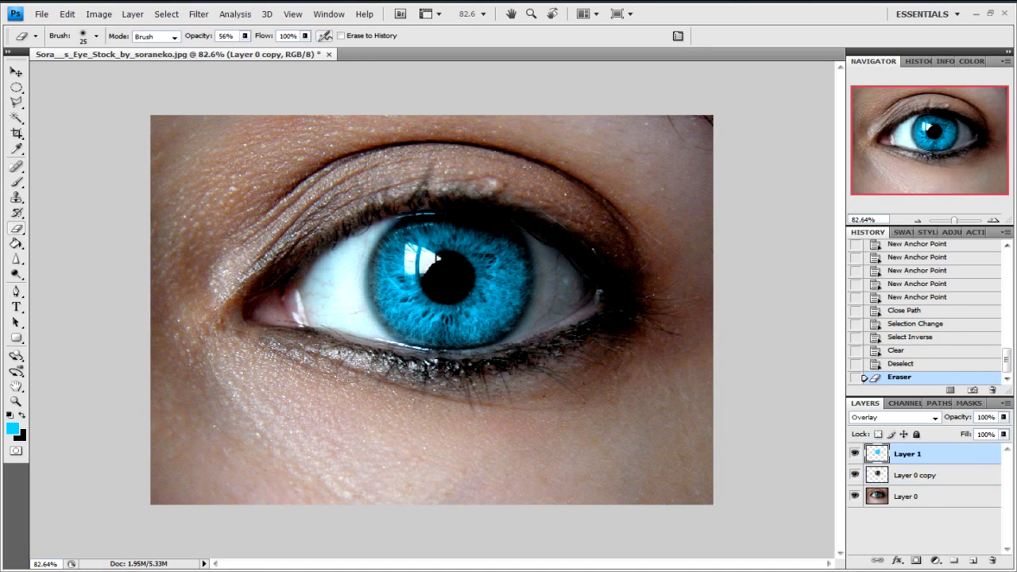
pyautogui.click(422, 203)
pyautogui.click(409, 210)
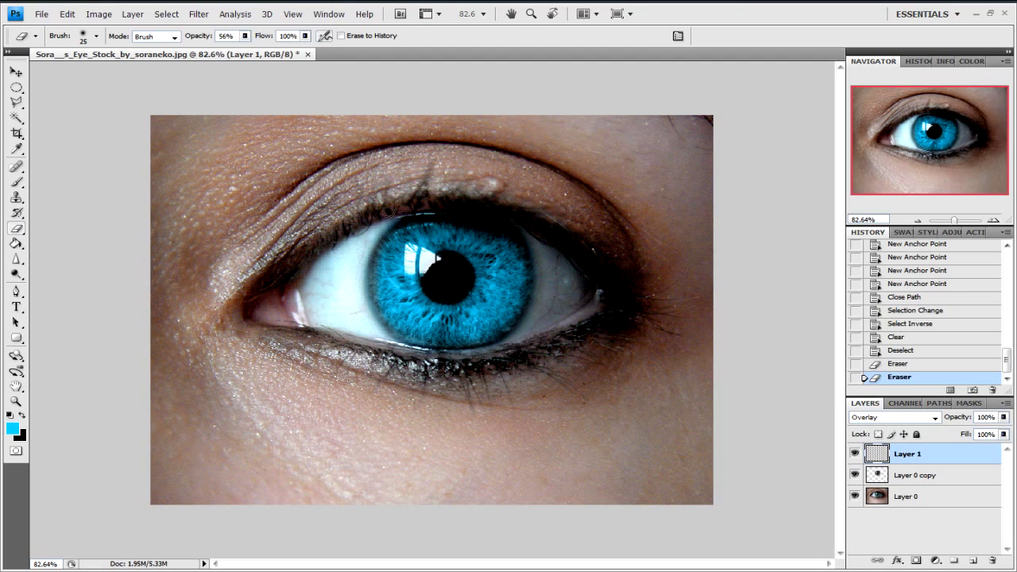
pyautogui.click(431, 213)
pyautogui.click(930, 475)
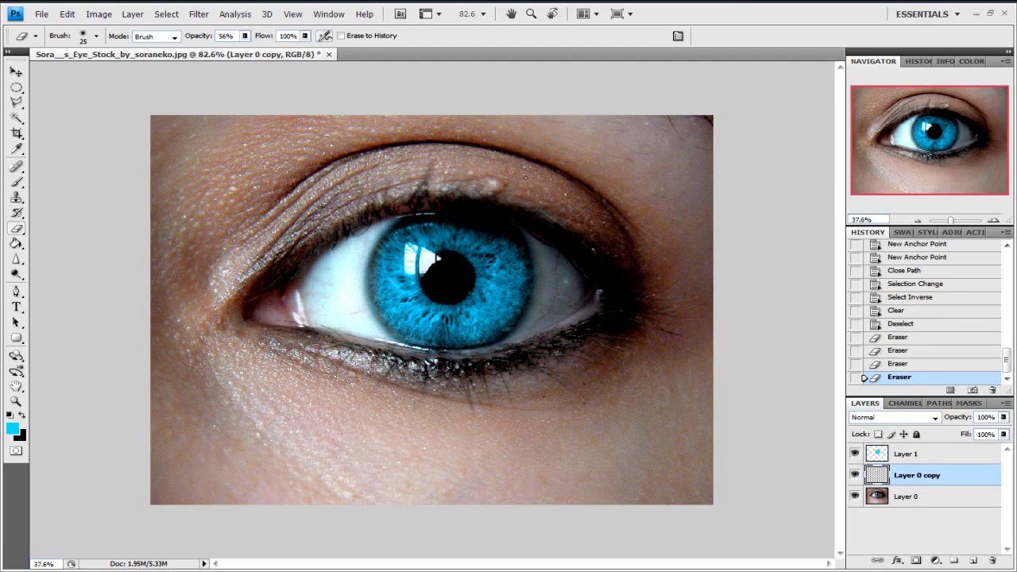
pyautogui.scroll(-5, 677, 206)
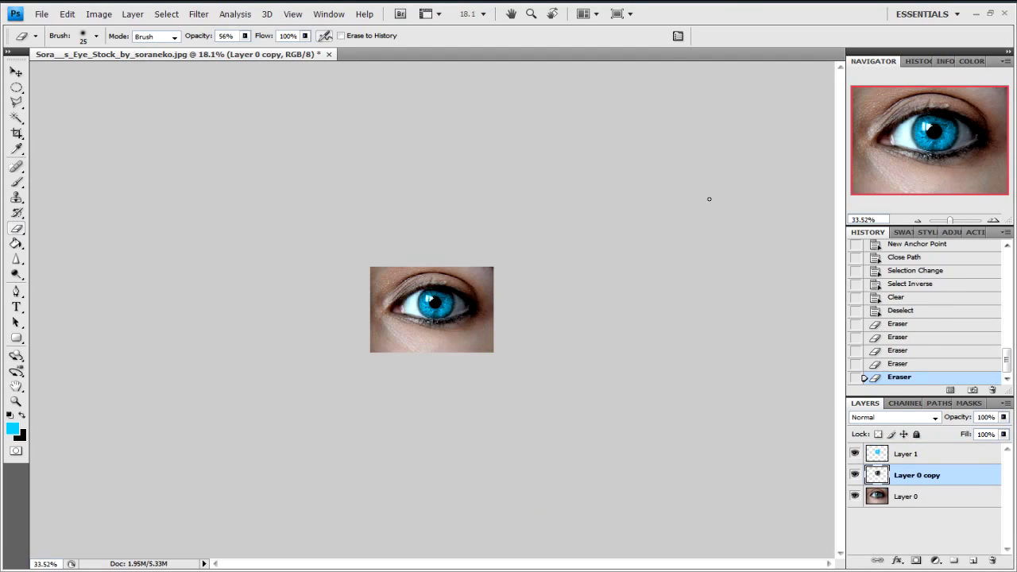
pyautogui.scroll(5, 618, 352)
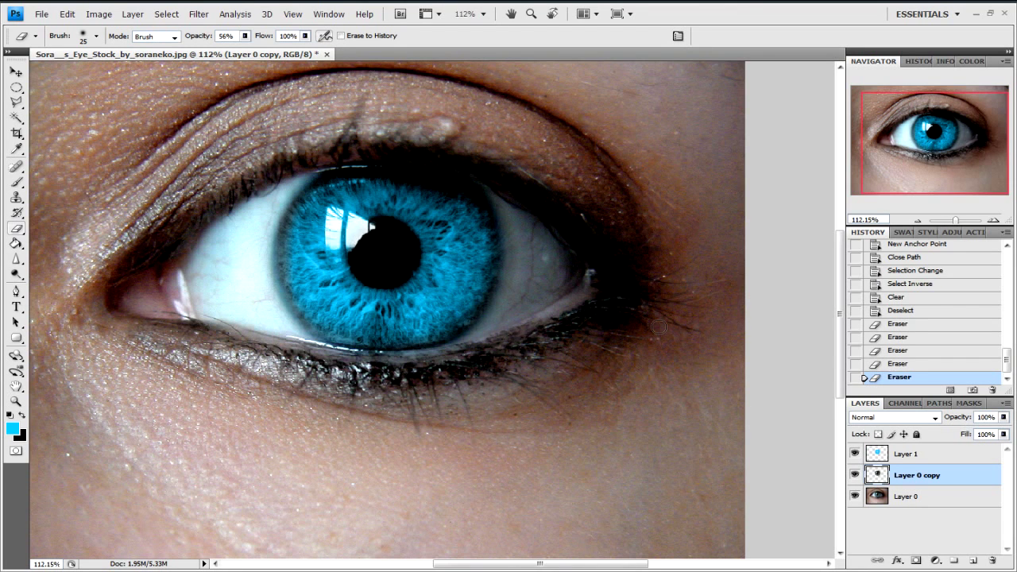
pyautogui.scroll(-1, 659, 324)
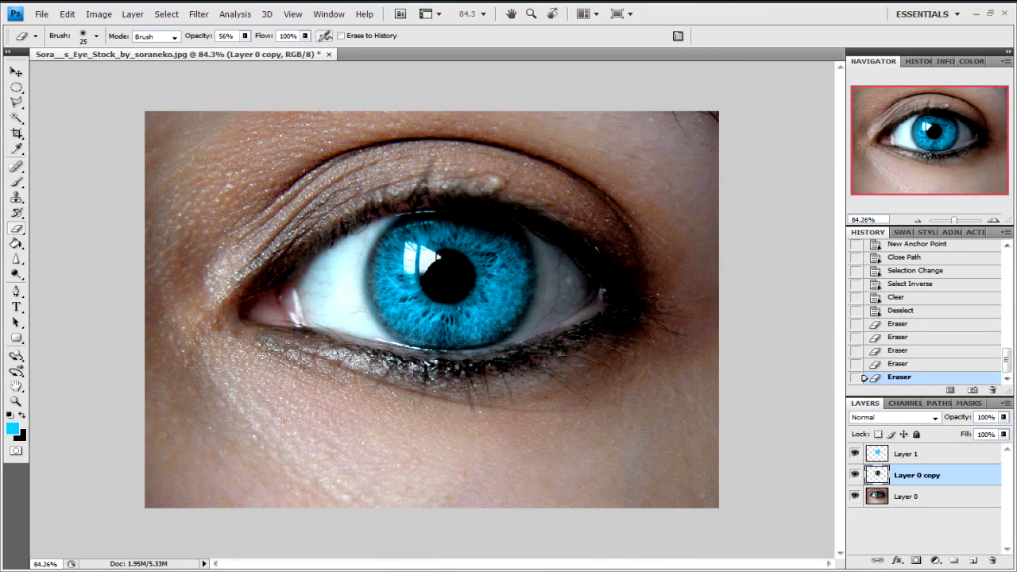
pyautogui.scroll(-1, 659, 304)
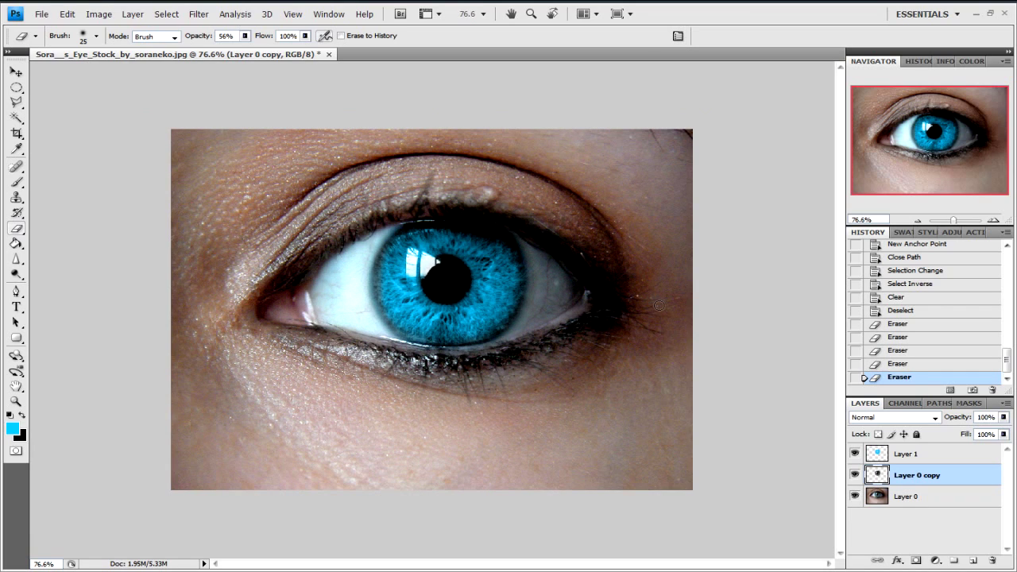